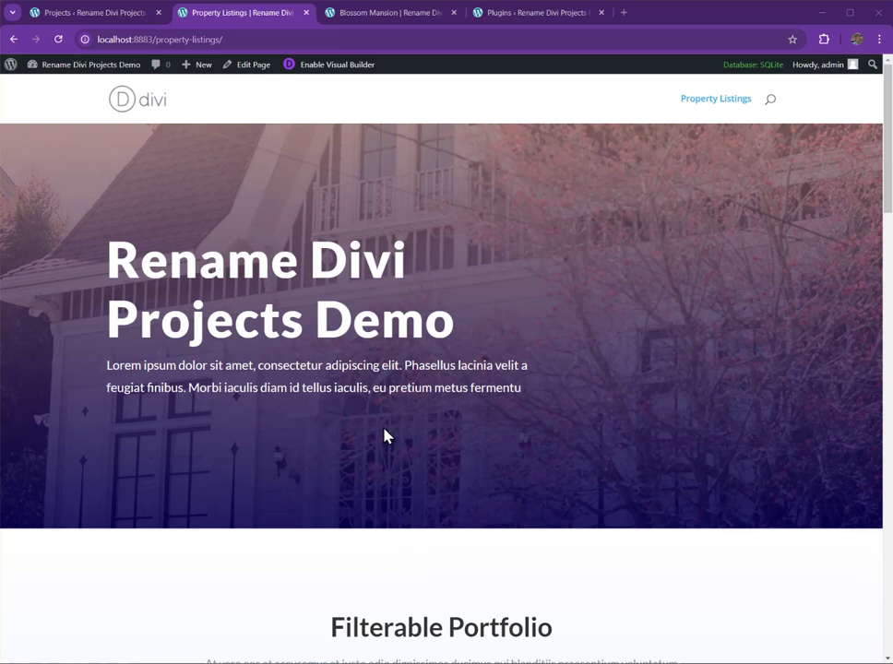
Review the projects list, filter the Property Listings portfolio by Apartment and House, and view the Blossom Mansion project page
click(113, 15)
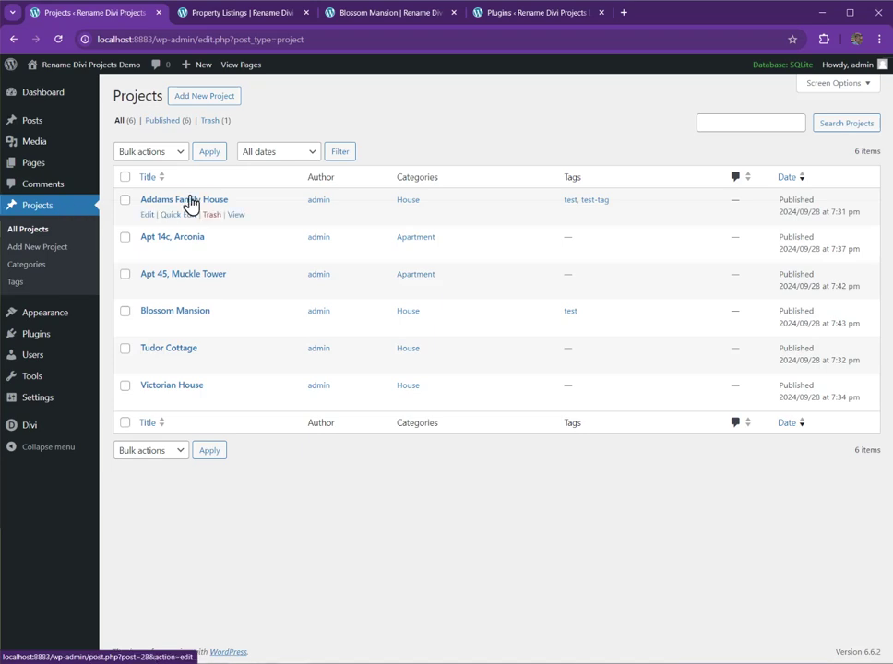
click(267, 22)
scroll(239, 319, down, 4)
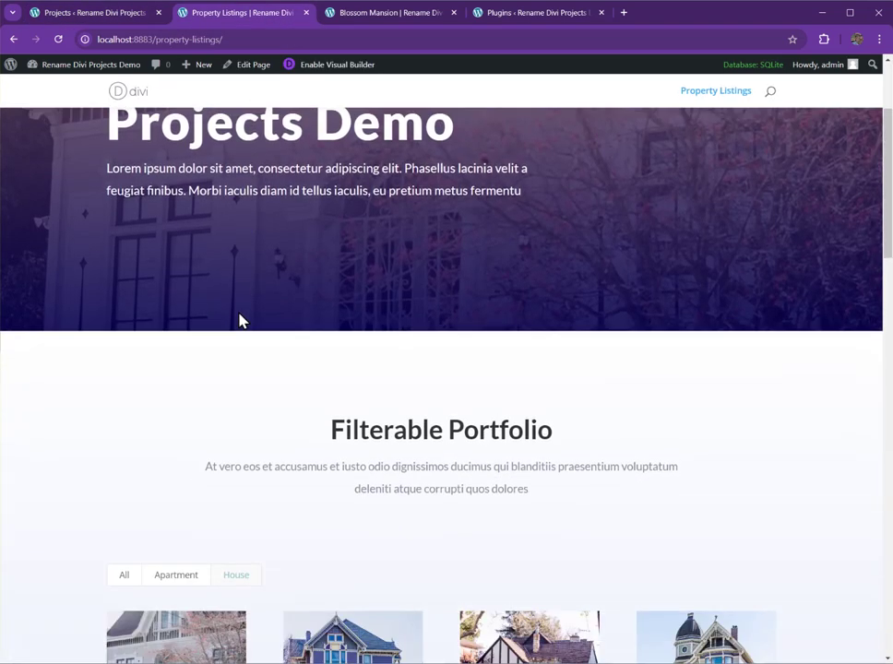
scroll(104, 339, down, 1)
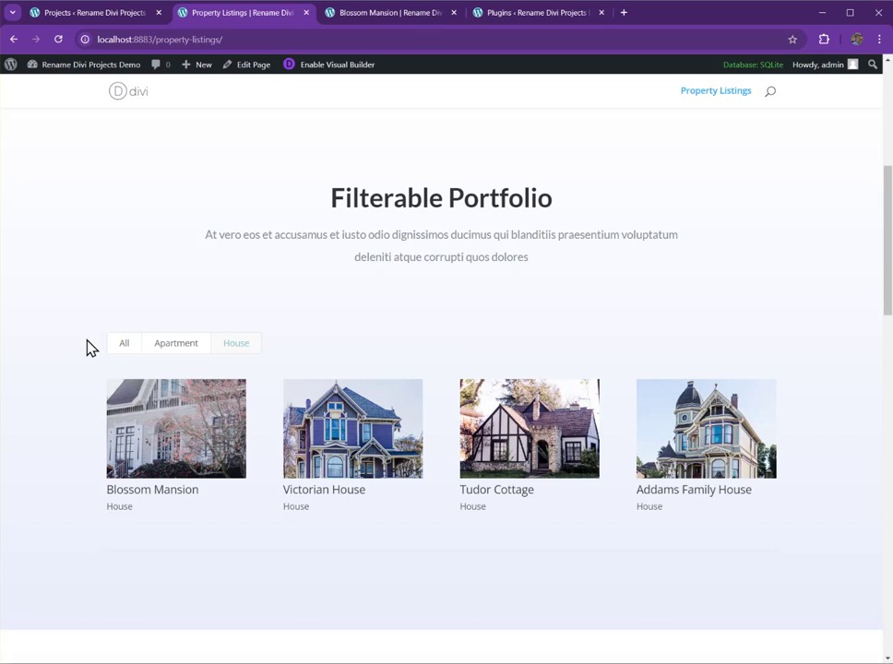
click(181, 356)
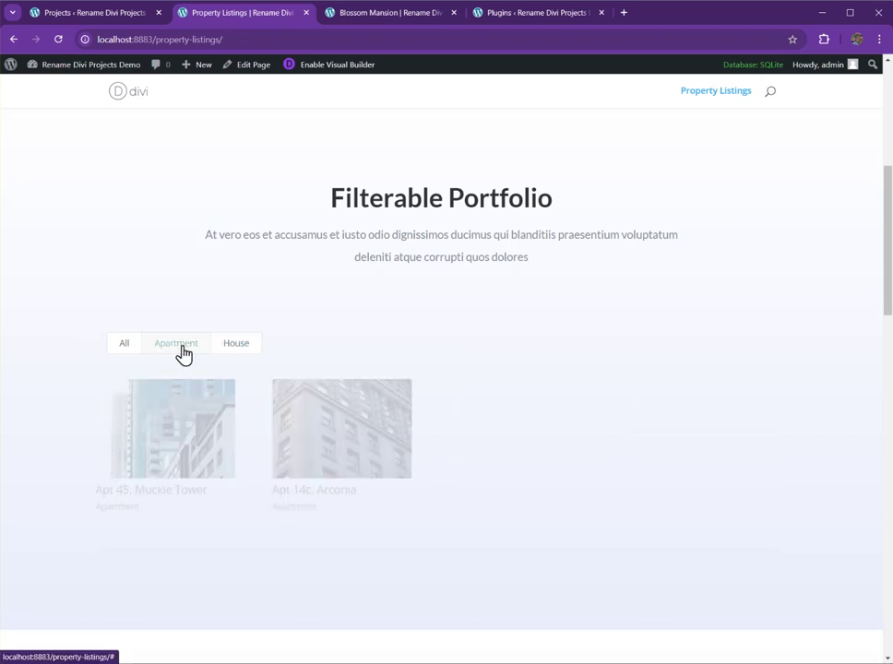
click(238, 356)
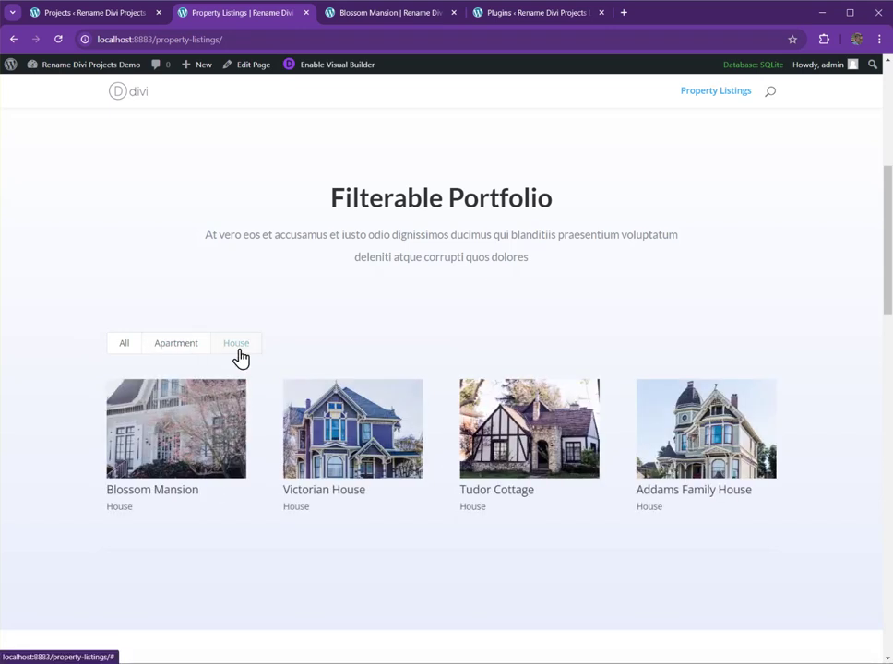
click(409, 15)
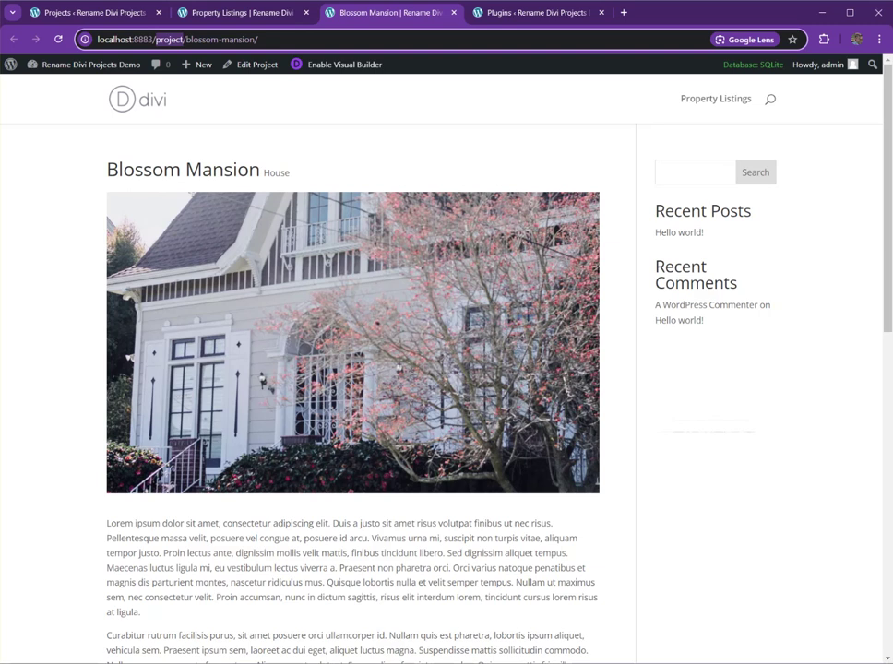
Open the settings page of the Rename Divi Projects plugin
click(514, 19)
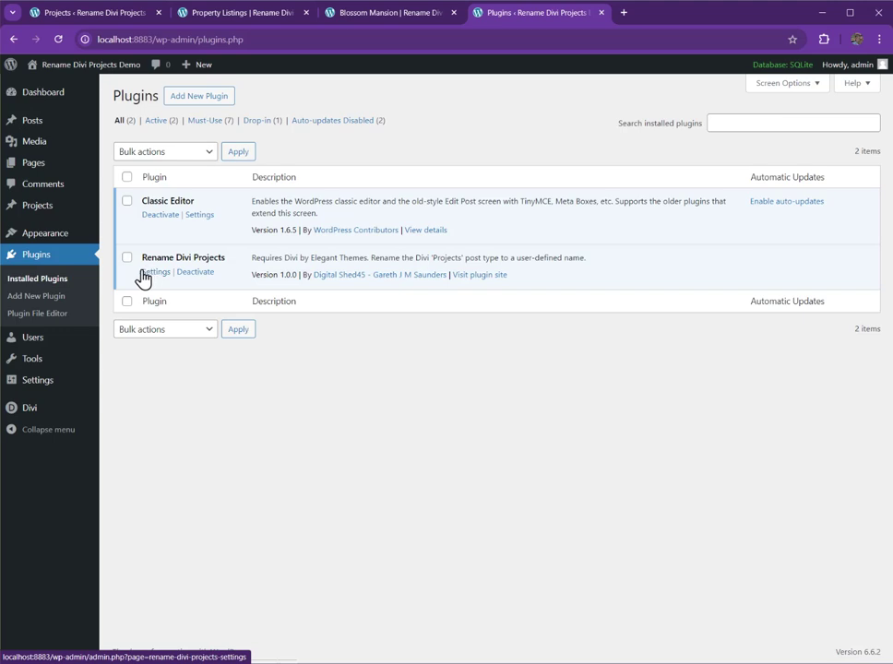
mouse_move(67, 391)
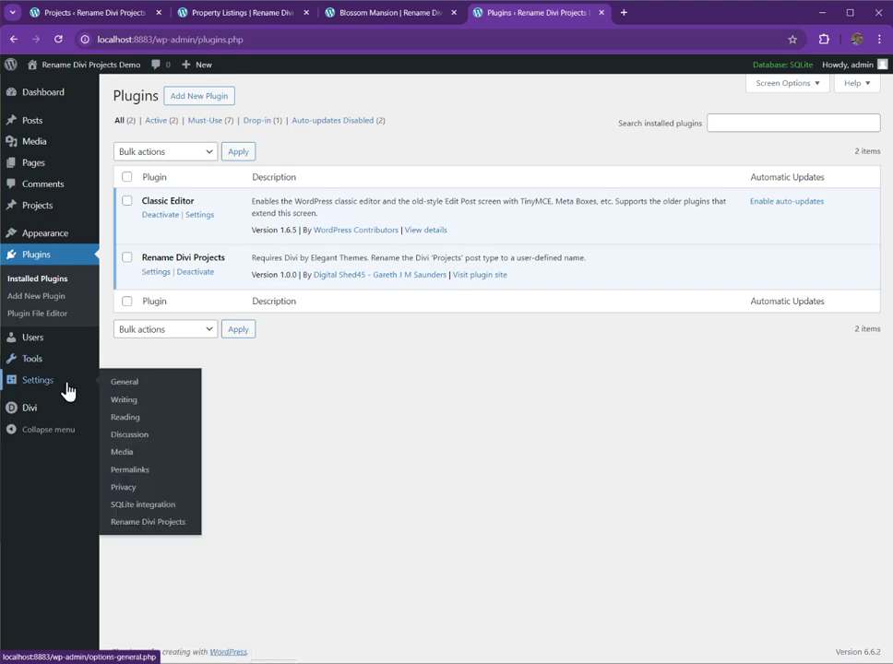
click(157, 522)
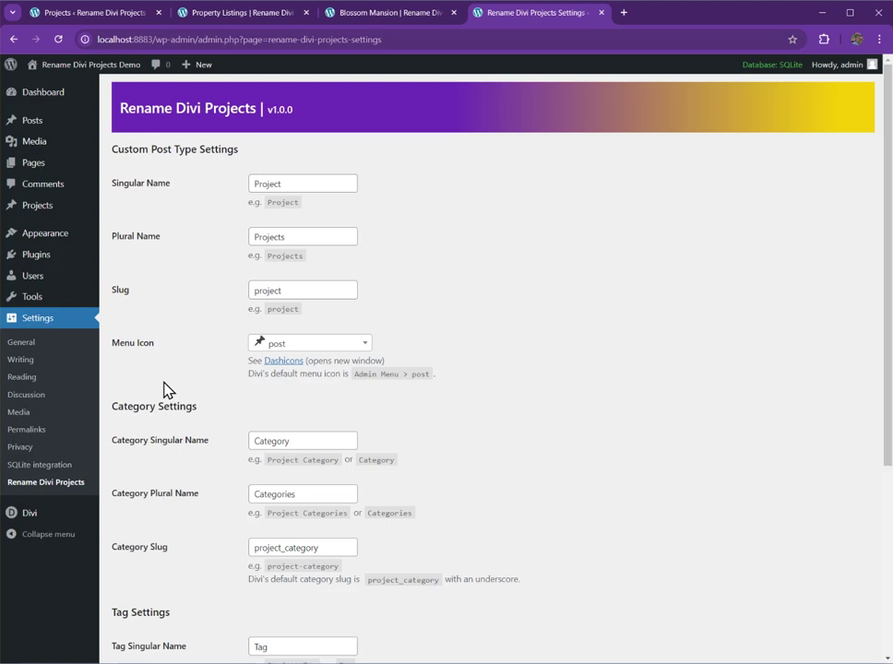
Examine the name and slug fields for the custom post type, its categories and its tags in the plugin settings
scroll(168, 390, down, 5)
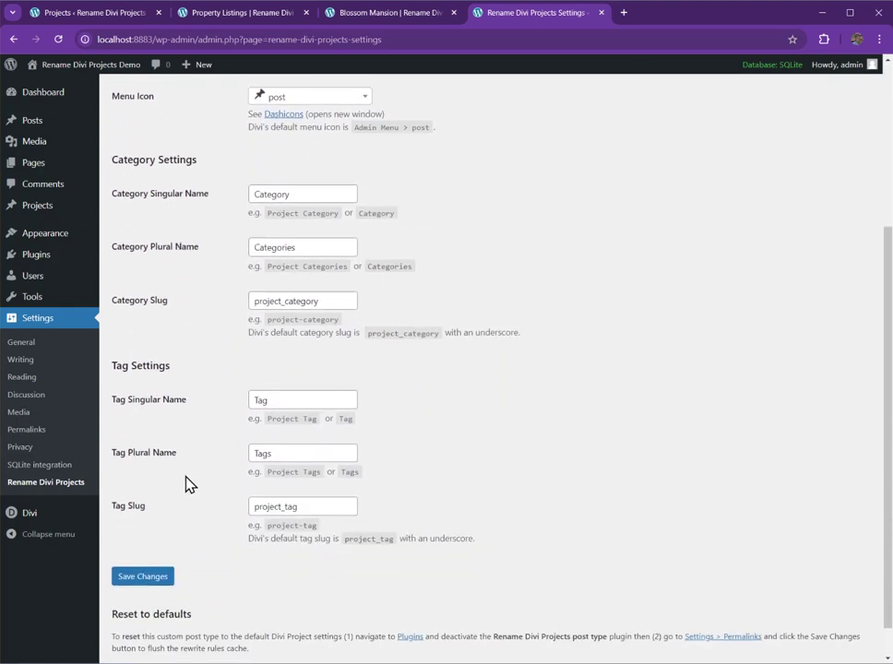
scroll(188, 484, up, 3)
scroll(188, 484, up, 3)
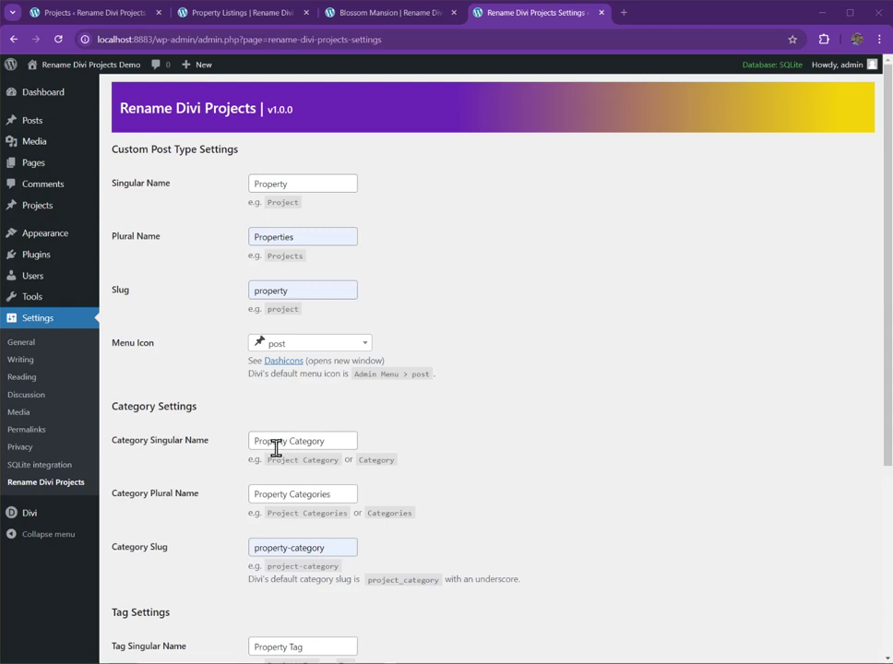
scroll(167, 440, down, 1)
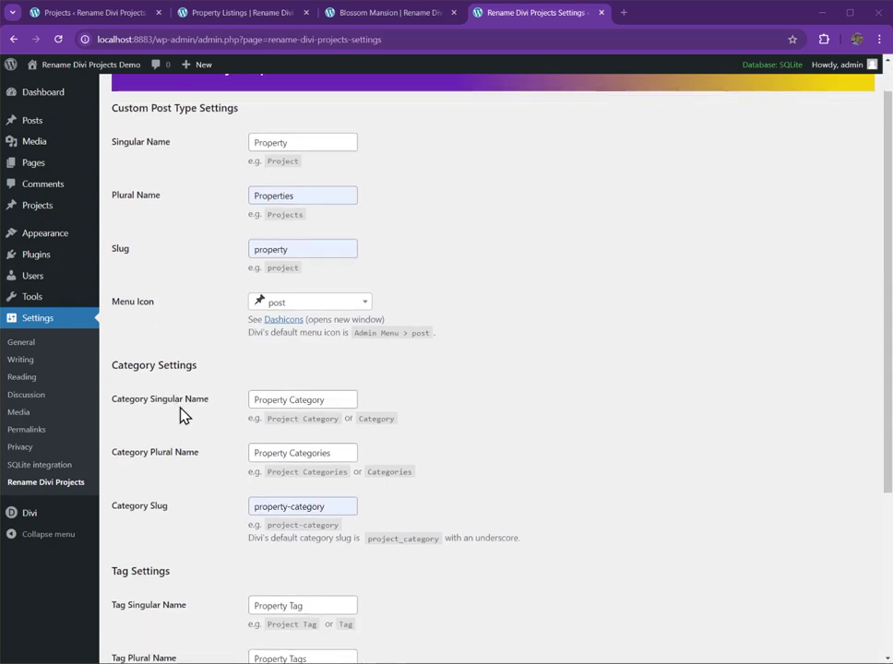
scroll(275, 410, down, 2)
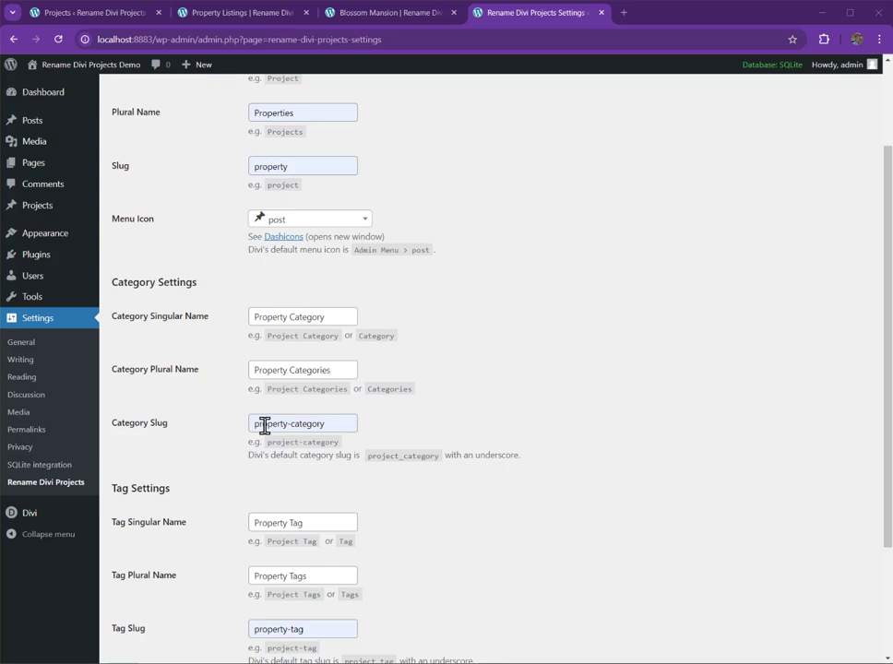
scroll(236, 458, down, 2)
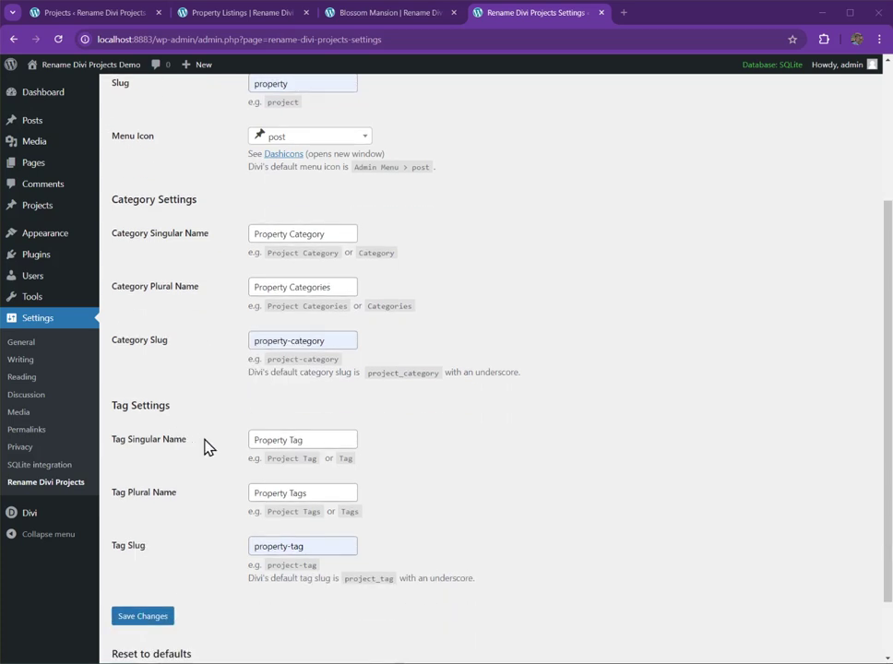
scroll(206, 446, up, 5)
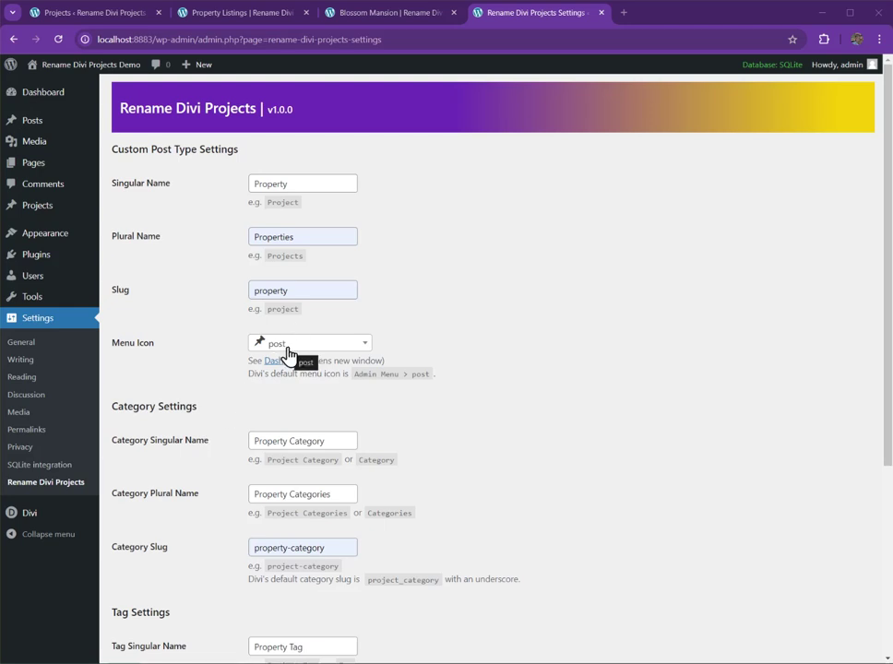
Check the post type's current admin menu entry and browse the icons offered for it
mouse_move(53, 208)
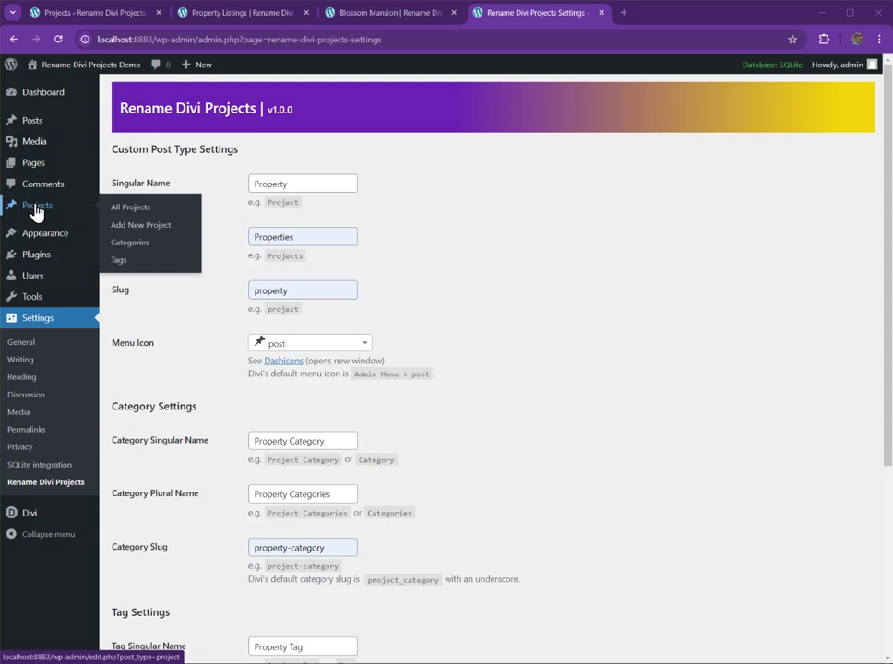
click(362, 350)
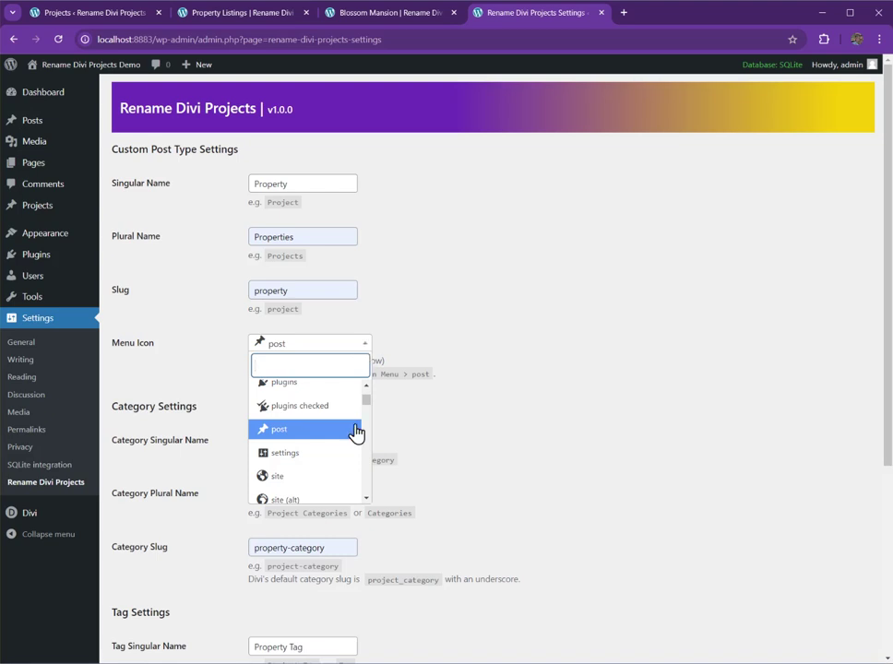
drag(367, 411, 372, 403)
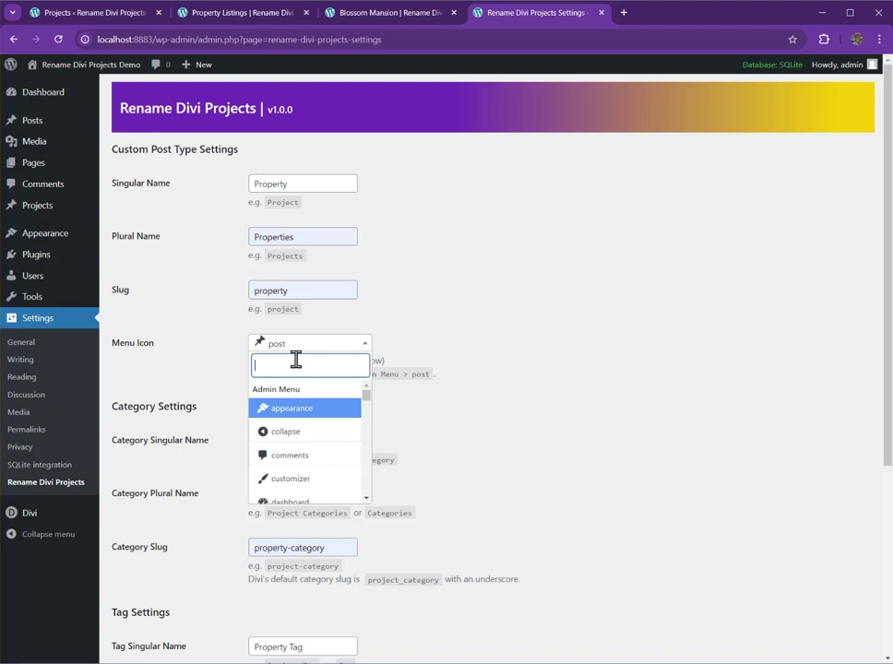
click(487, 362)
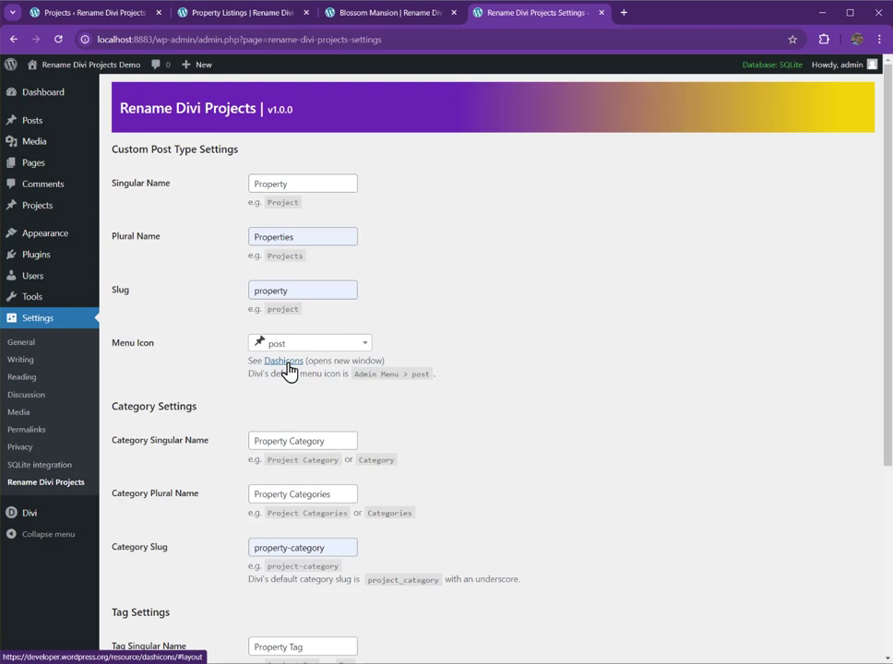
Set the post type's menu icon to home and save the plugin settings
click(349, 349)
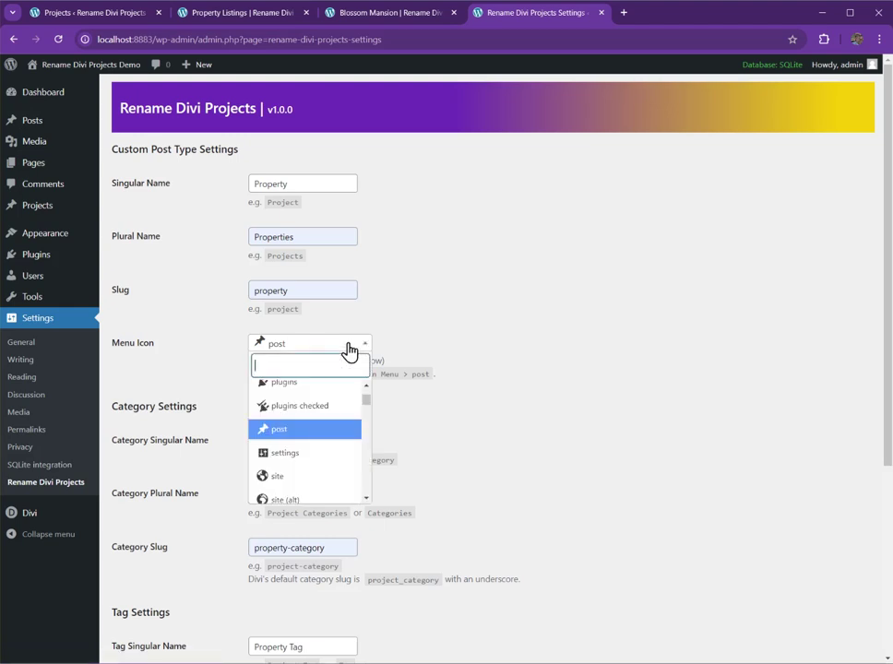
text(home)
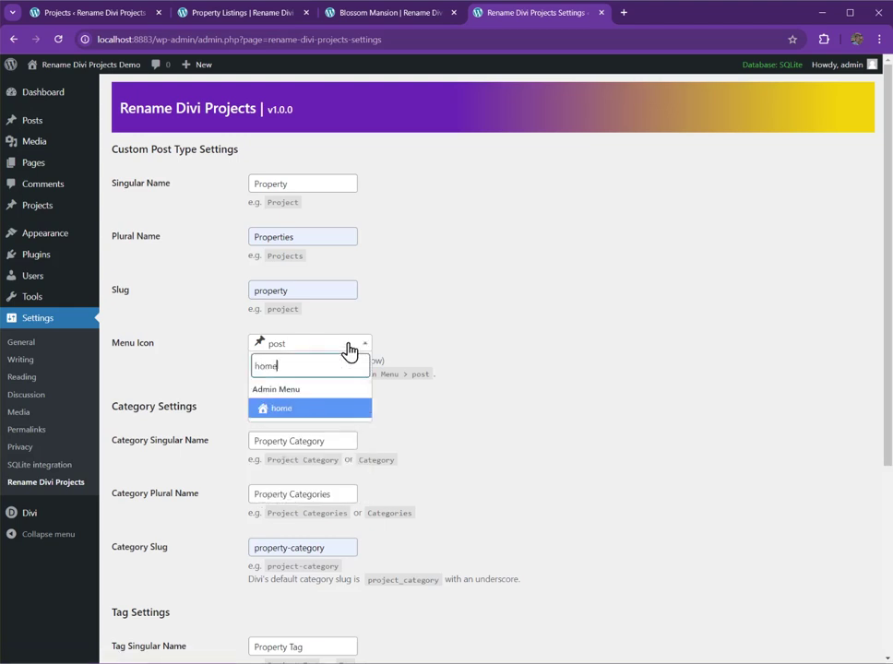
click(280, 409)
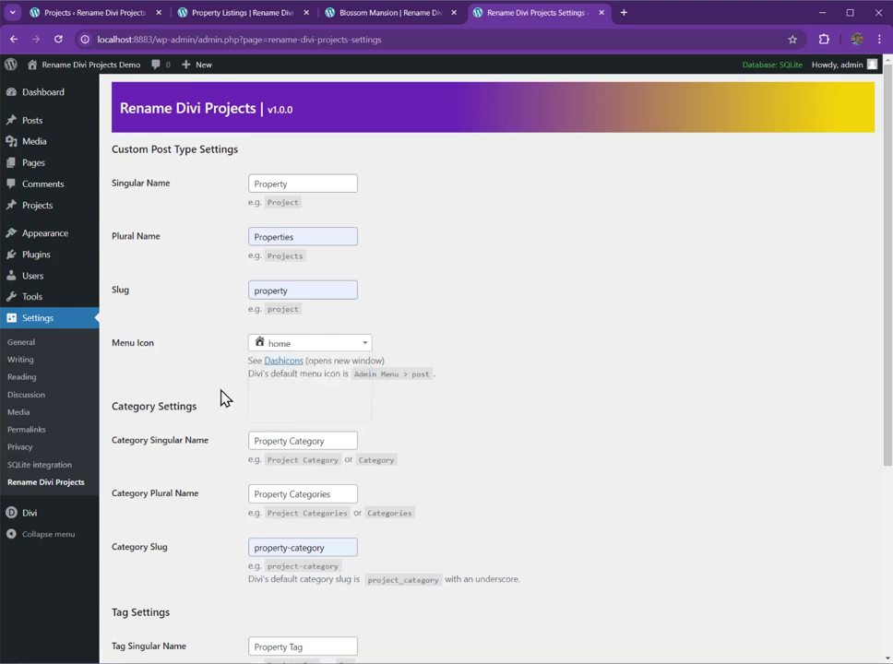
scroll(197, 404, down, 3)
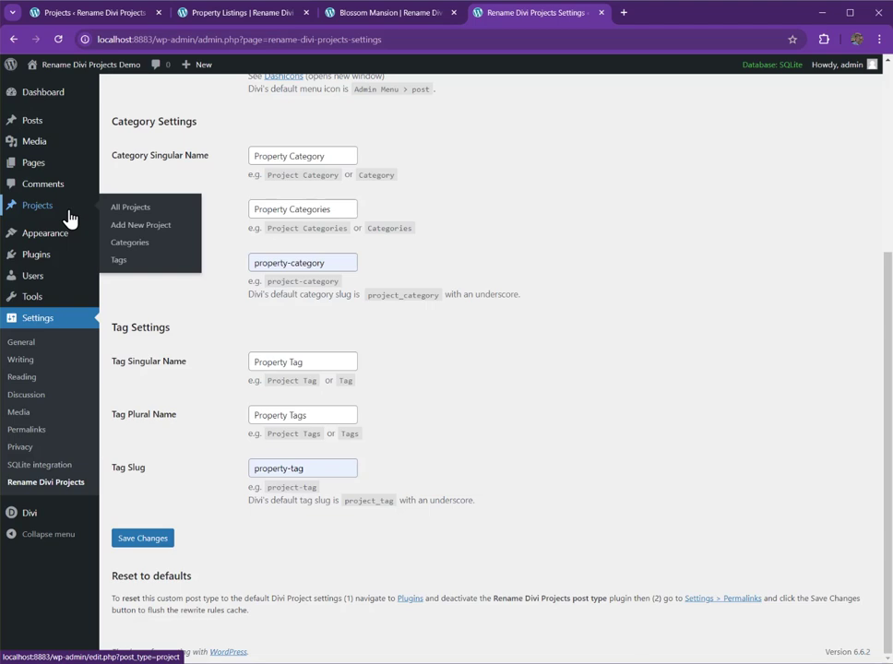
click(155, 541)
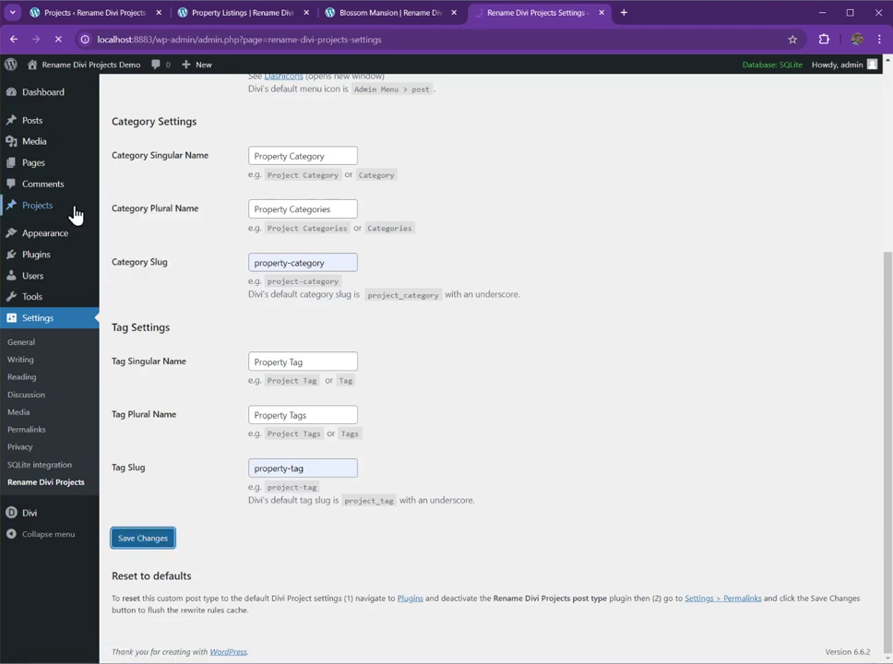
View the full Properties list and reload the Blossom Mansion page to inspect the post type slug in its address
mouse_move(76, 215)
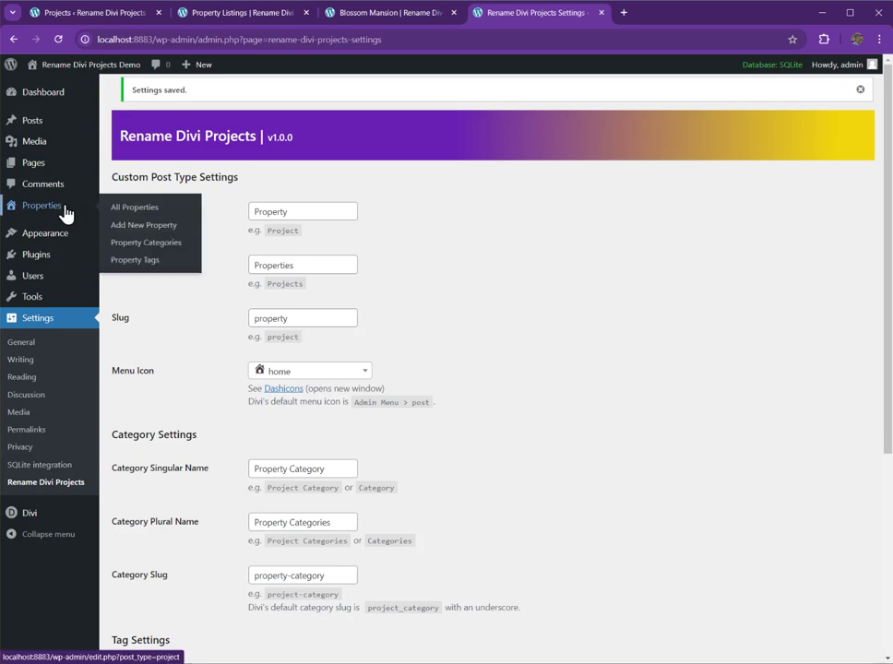
click(64, 214)
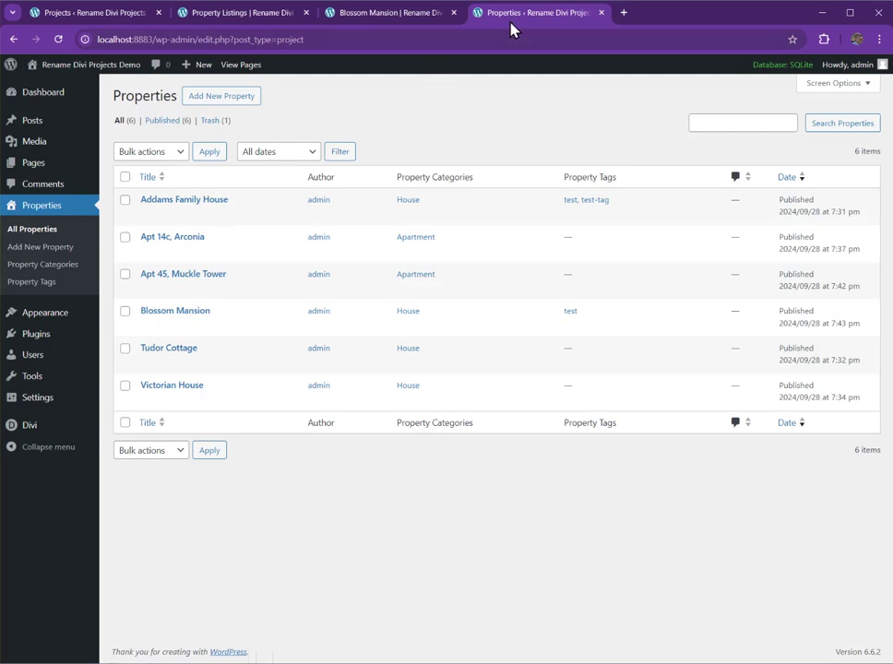
click(398, 19)
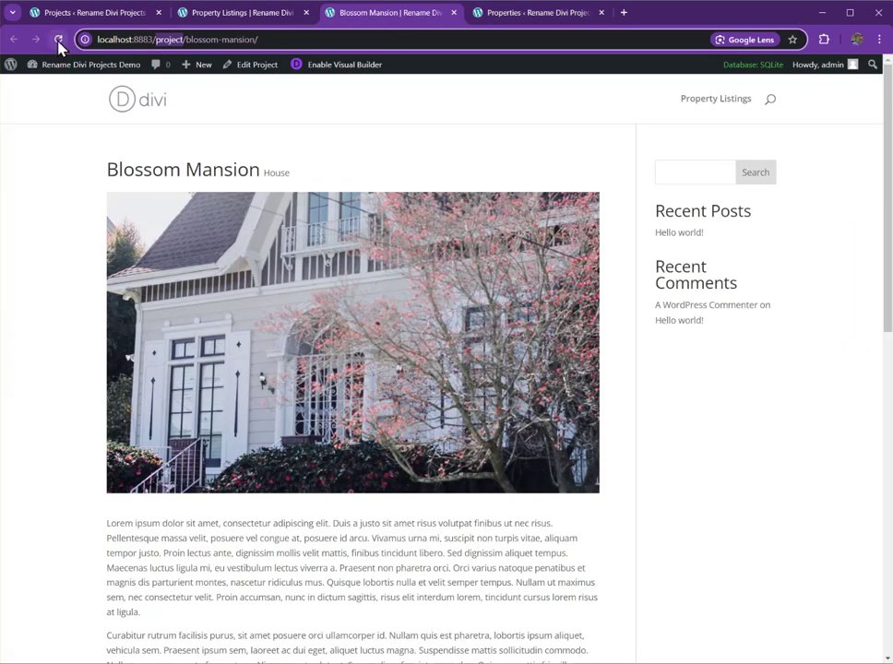
click(59, 41)
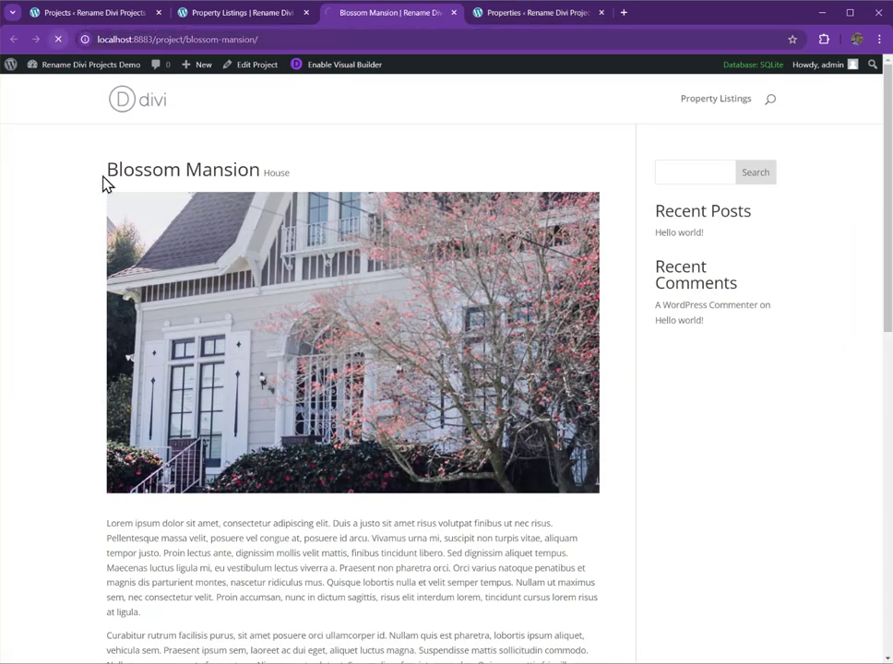
double_click(177, 40)
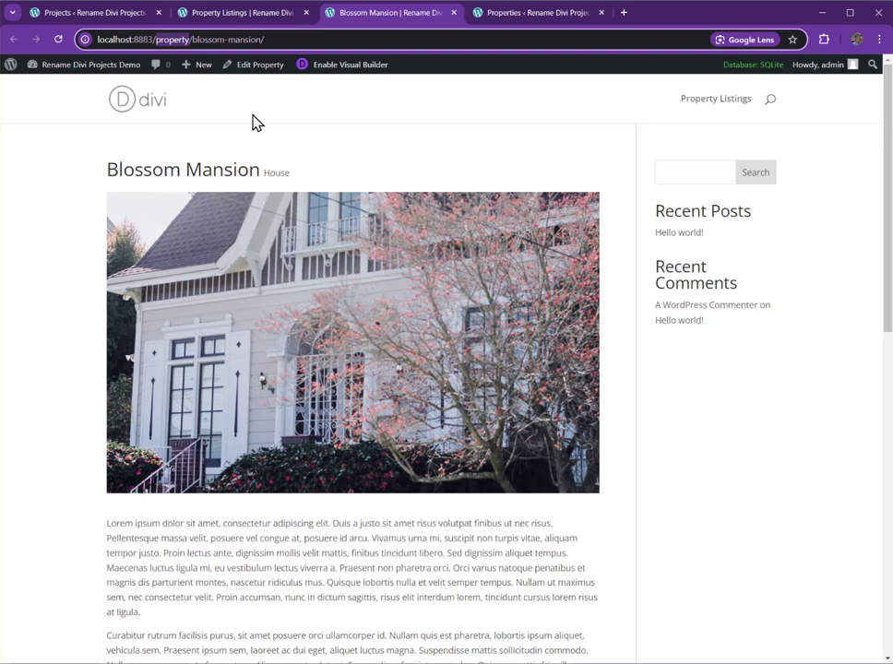
Reload the Property Listings page and examine its Filterable Portfolio, Portfolio and Fullwidth Portfolio modules
click(258, 13)
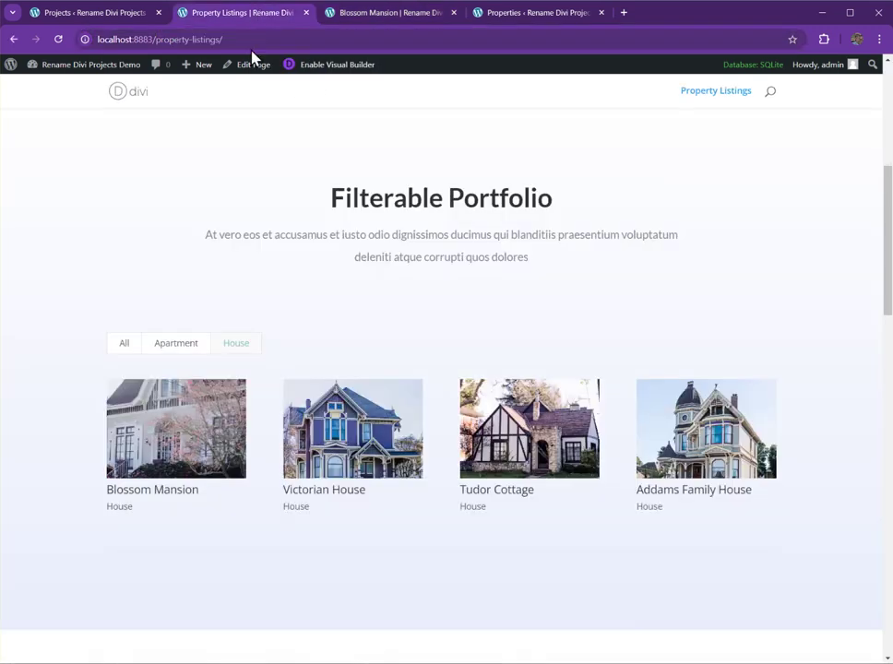
click(63, 39)
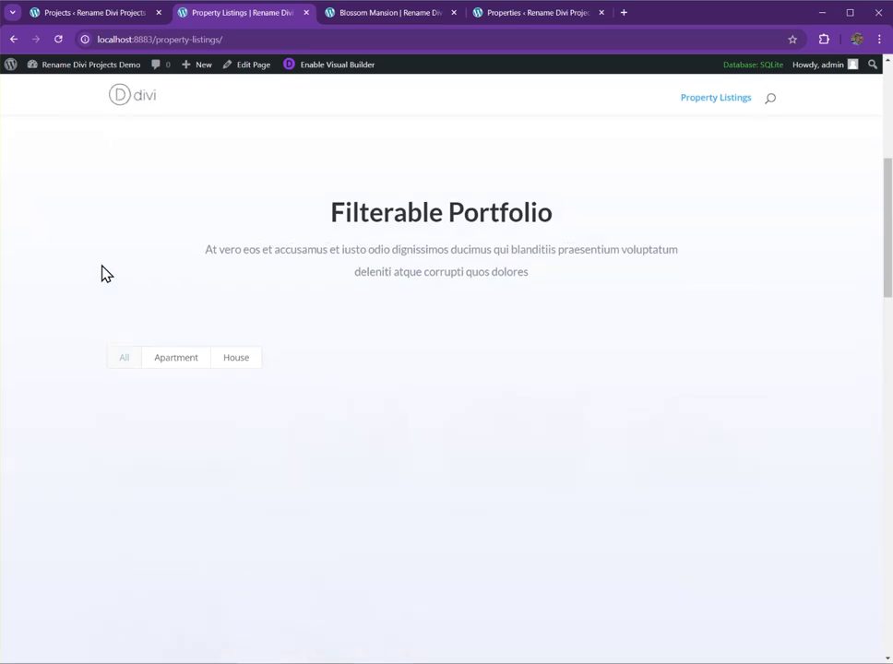
scroll(101, 273, down, 2)
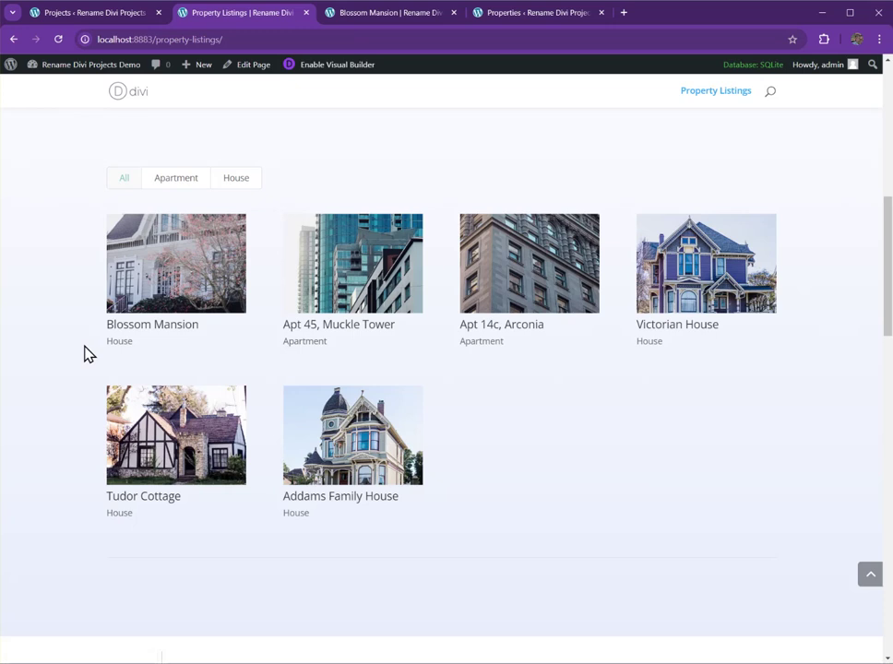
scroll(84, 354, down, 6)
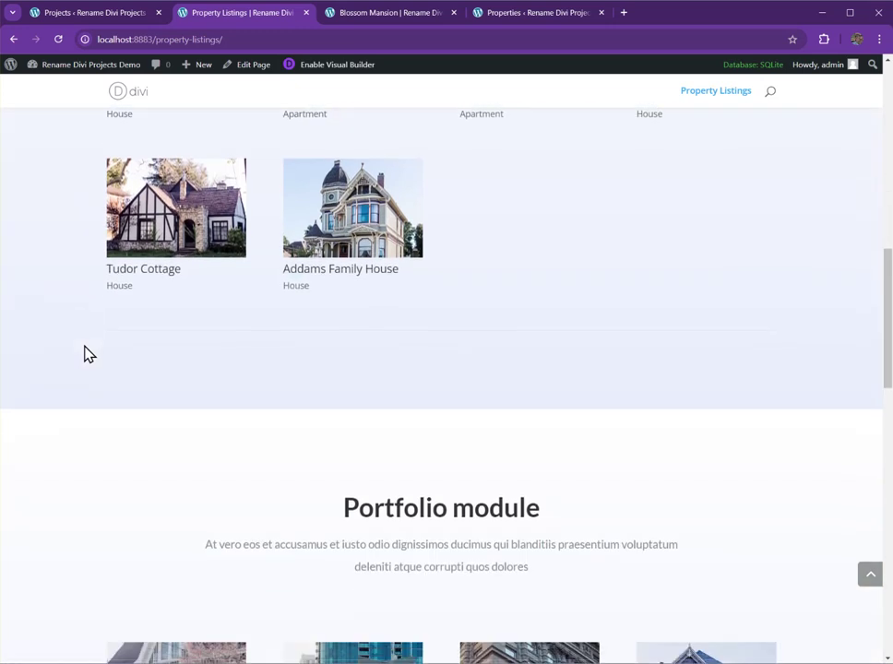
scroll(191, 214, down, 1)
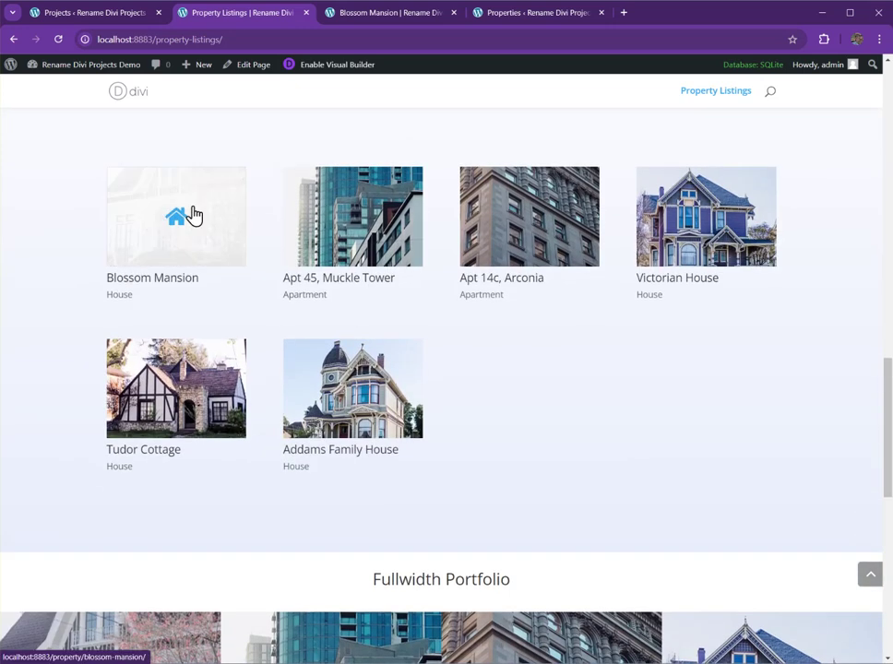
scroll(393, 242, down, 2)
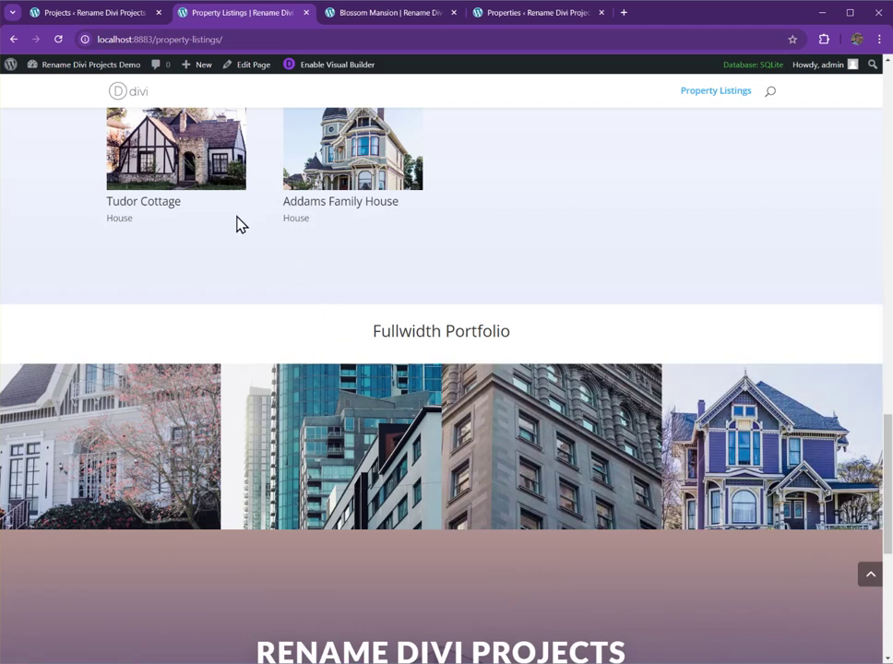
Return to the site admin's installed plugins list and deactivate the Rename Divi Projects plugin
drag(887, 462, 879, 89)
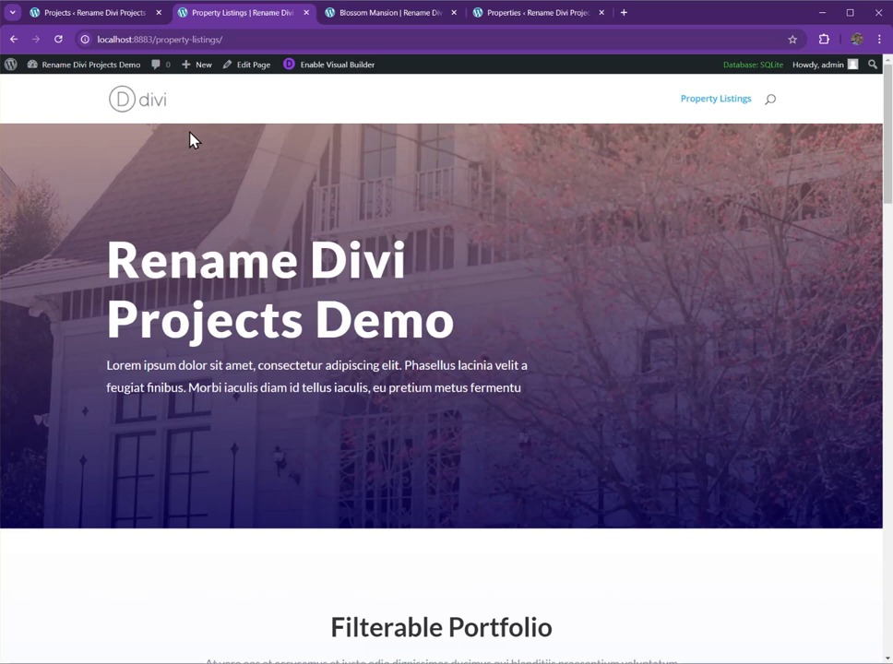
click(115, 21)
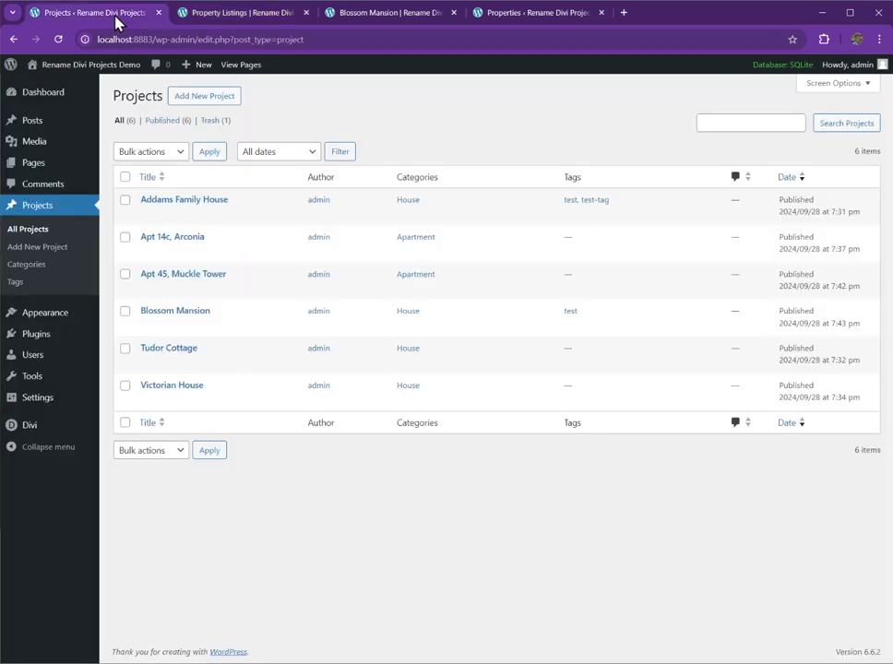
click(37, 342)
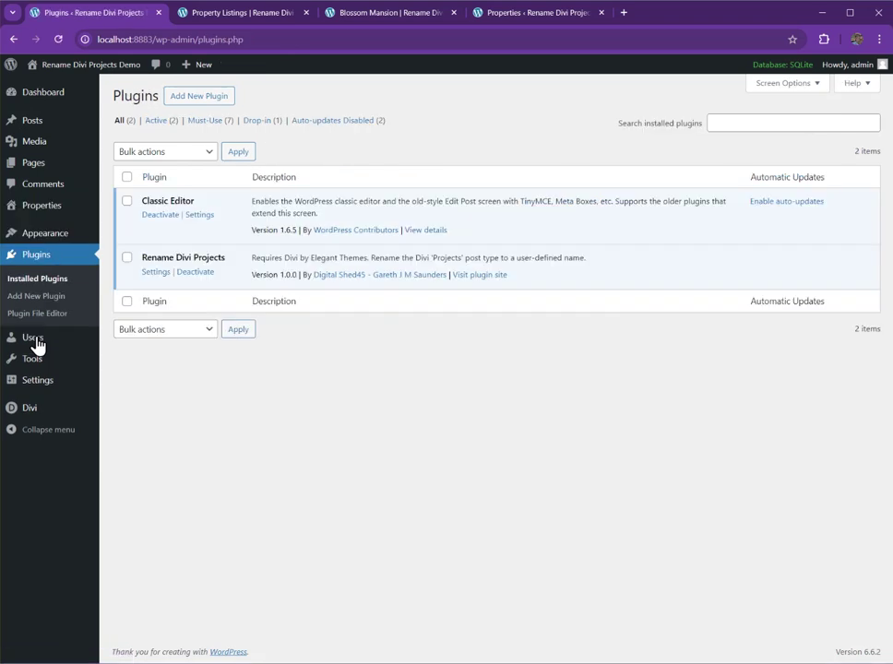
click(185, 274)
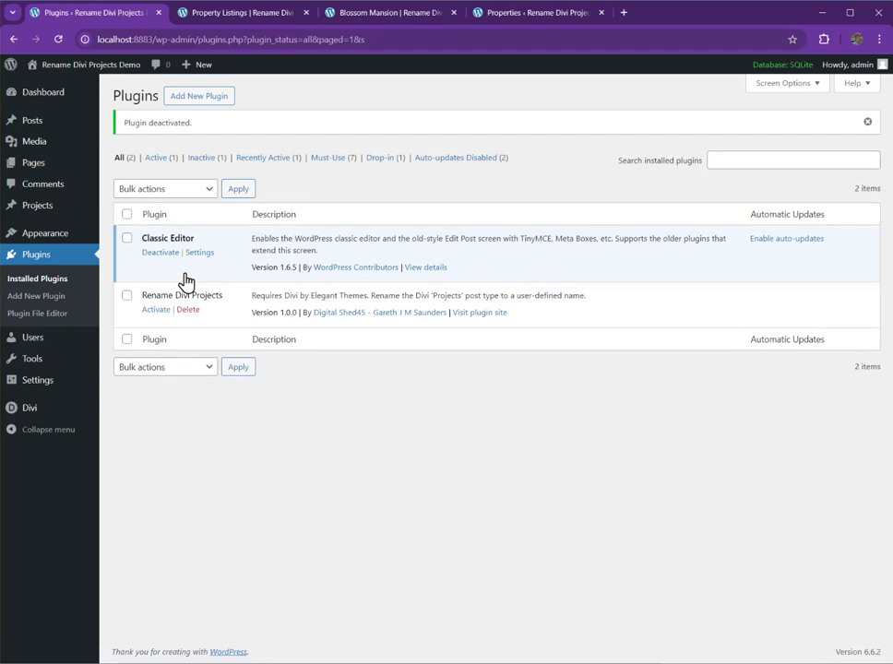
Refresh the site's permalinks by re-saving the Permalink Settings with the Post name structure
mouse_move(54, 386)
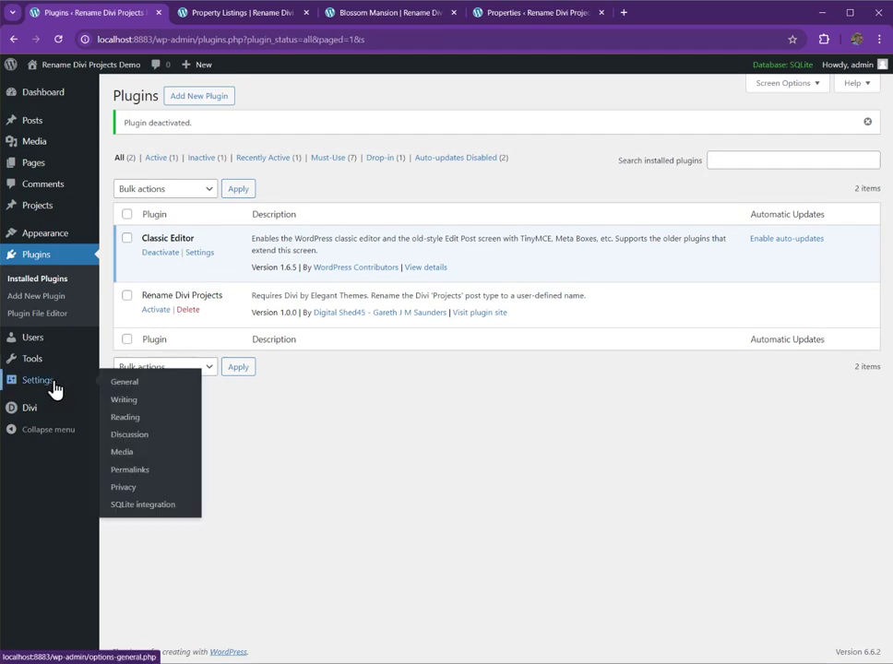
click(144, 471)
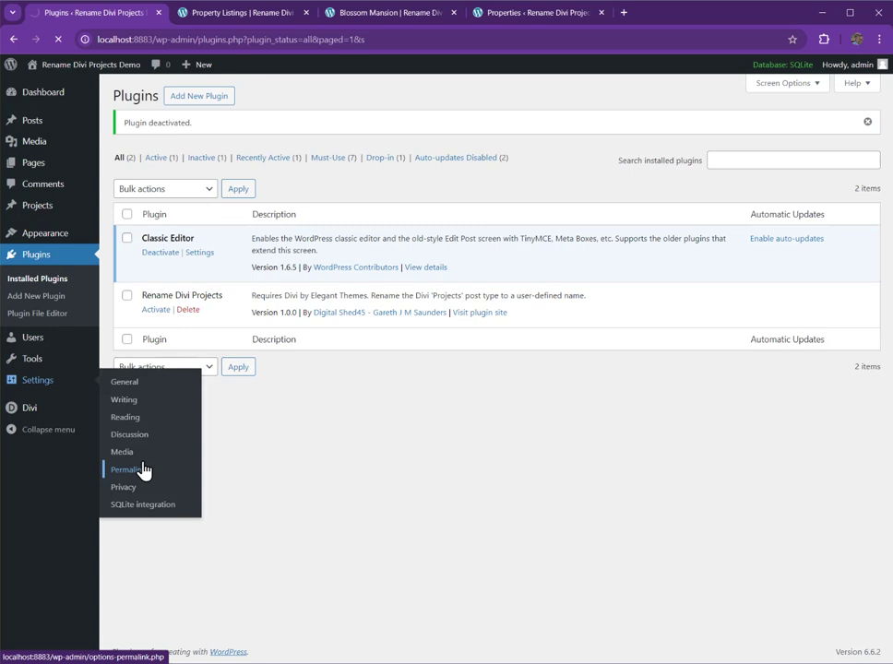
scroll(217, 409, down, 1)
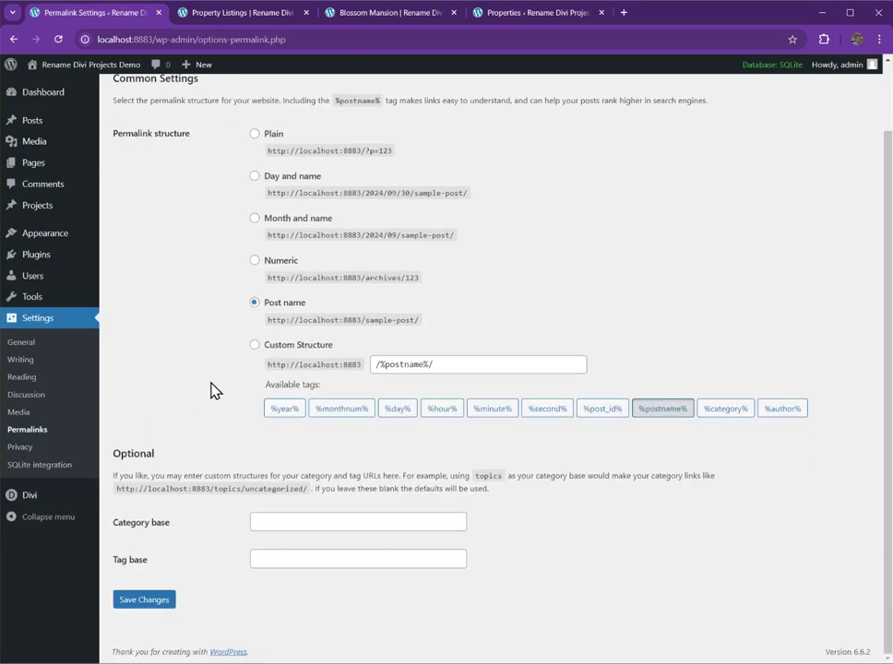
click(150, 601)
click(151, 602)
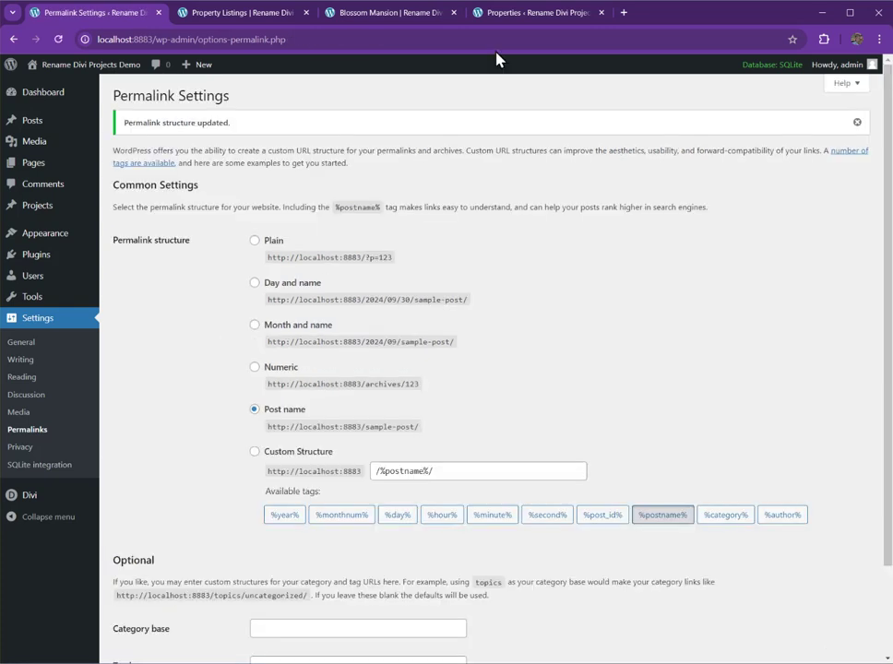
Reload the Blossom Mansion page and inspect the post type slug in its address with the plugin deactivated
click(399, 17)
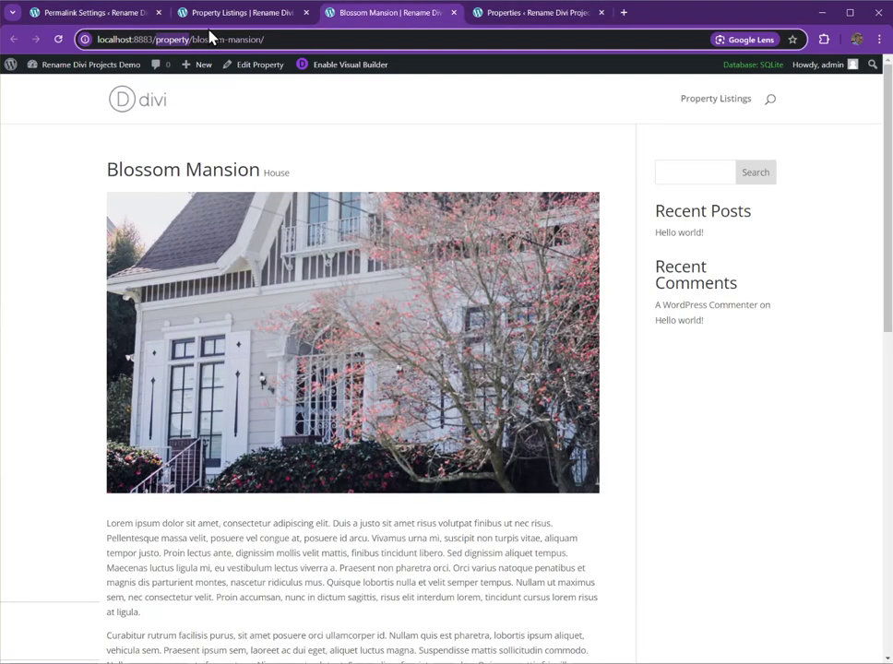
click(58, 40)
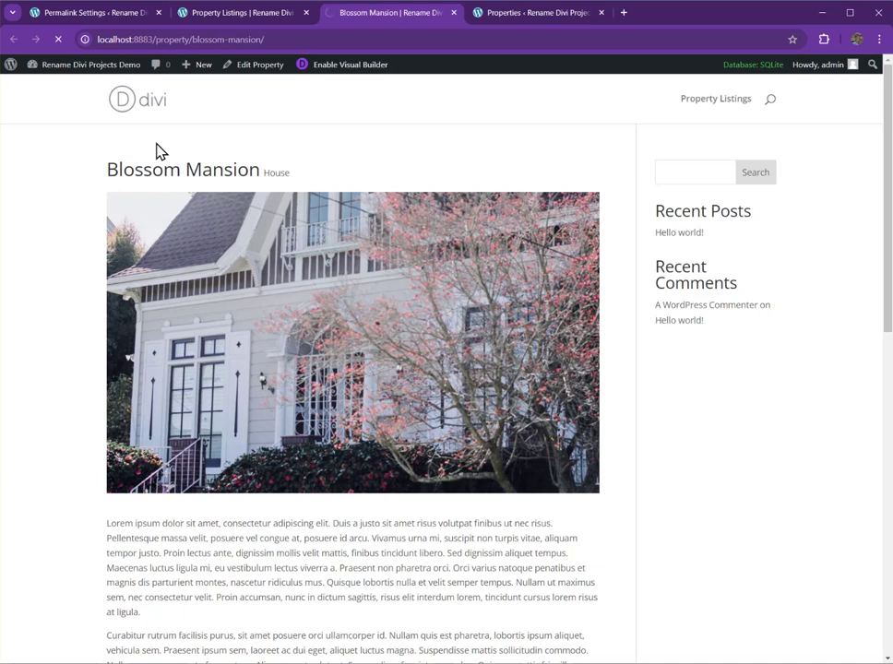
double_click(170, 40)
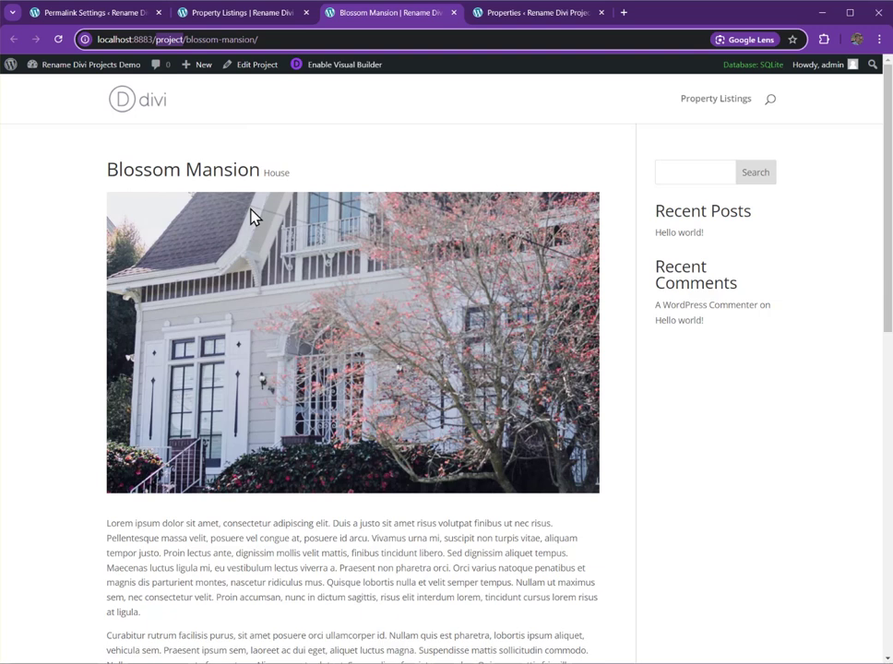
Reactivate the Rename Divi Projects plugin and check the post type's name and submenu entries in the admin
click(109, 15)
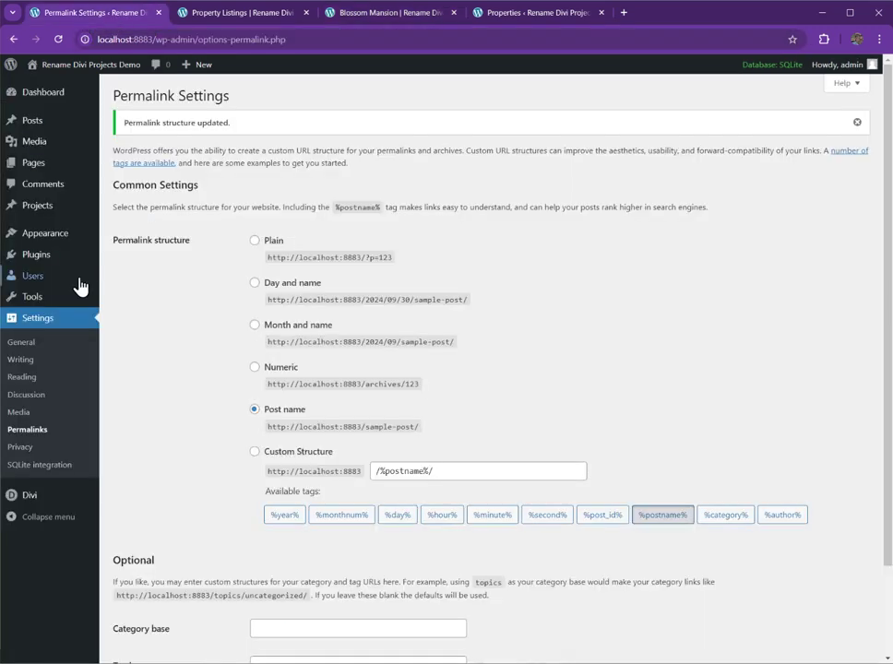
click(61, 265)
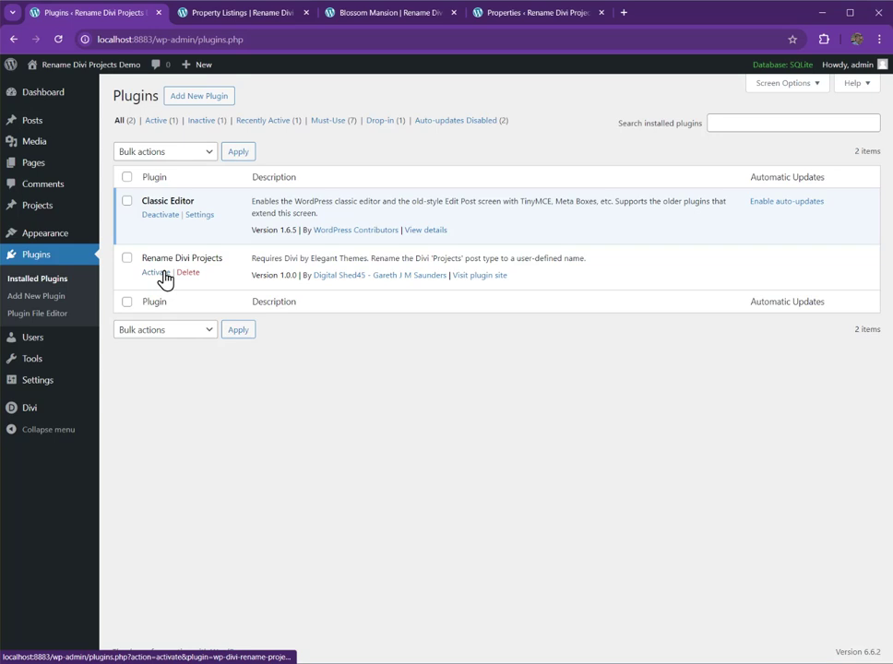
click(164, 273)
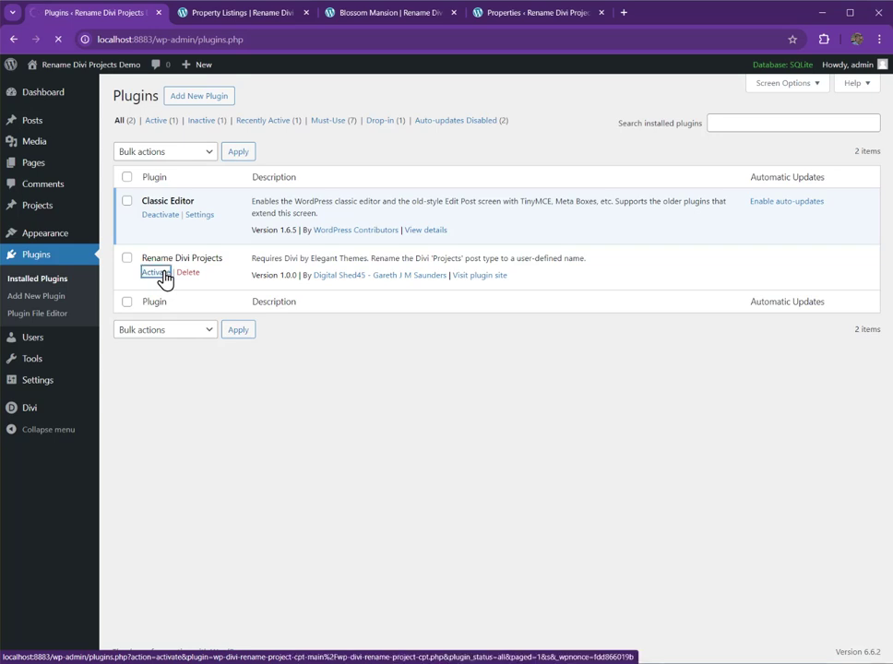
mouse_move(53, 207)
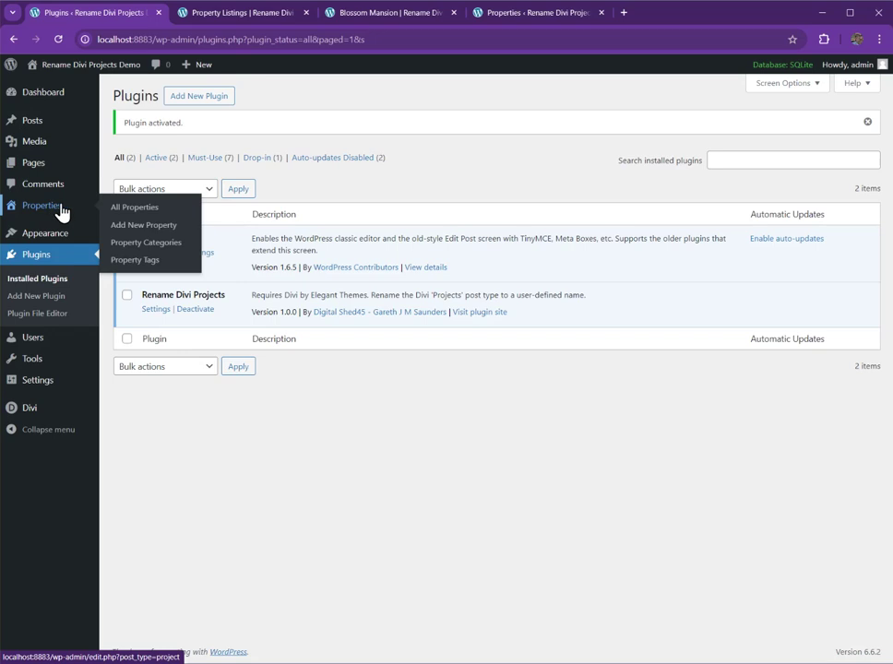
Deactivate the Rename Divi Projects plugin again and switch to the Property Listings page
click(195, 310)
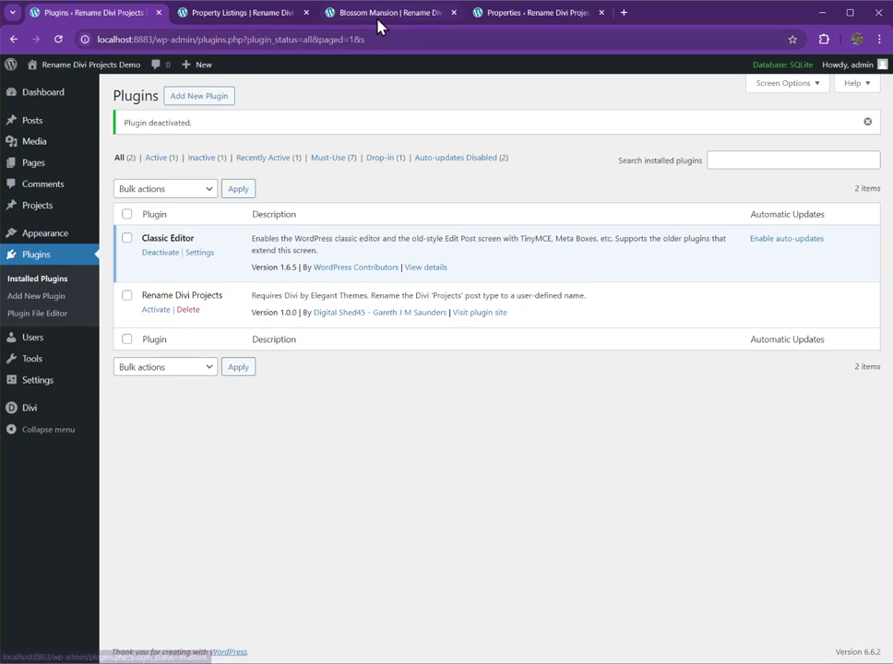
click(247, 14)
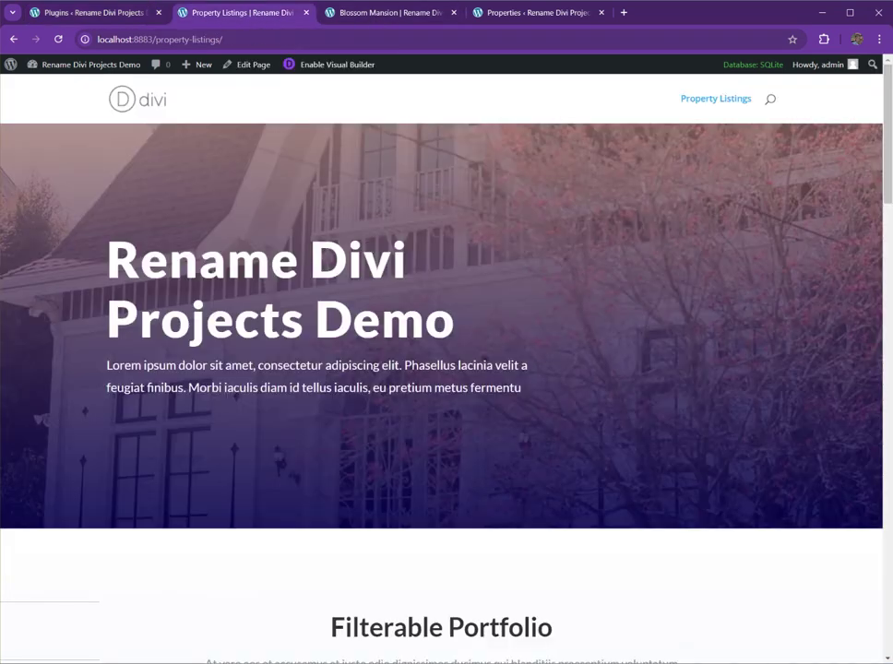